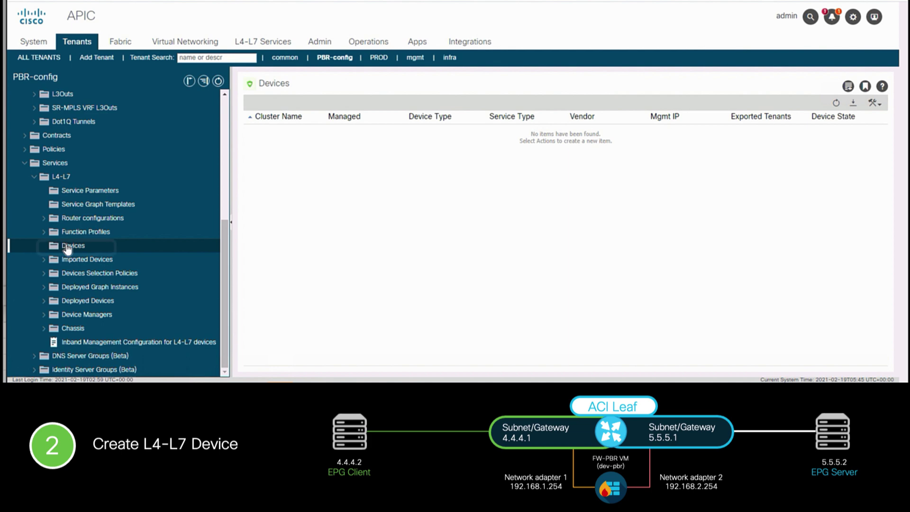
Start a new L4-L7 device named FW-PBR in the VMM-VDS domain
{"action": "right_click", "coordinate": [68, 249]}
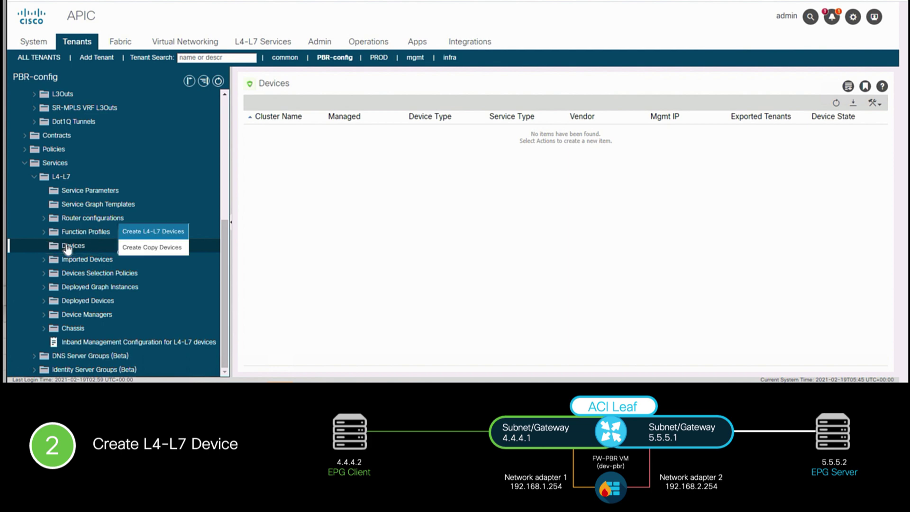
{"action": "left_click", "coordinate": [153, 231]}
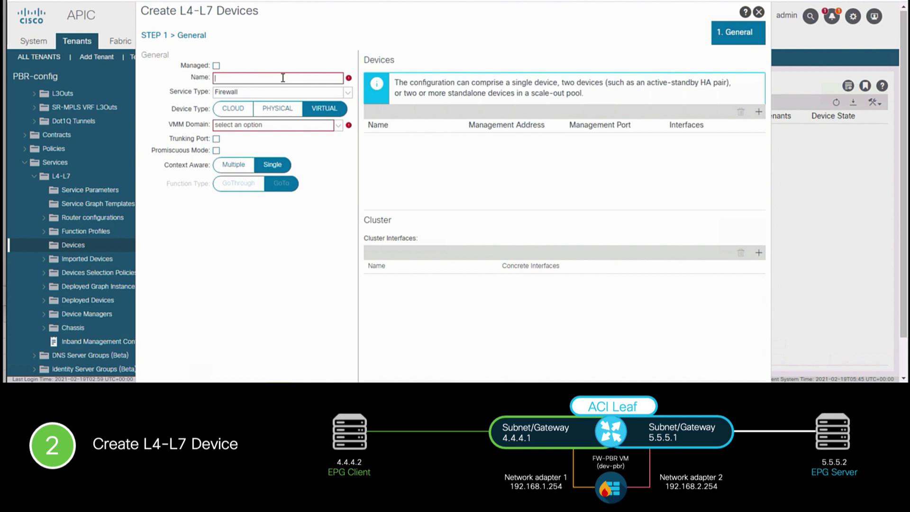
{"action": "left_click", "coordinate": [283, 78]}
{"action": "type", "text": "FW-P"}
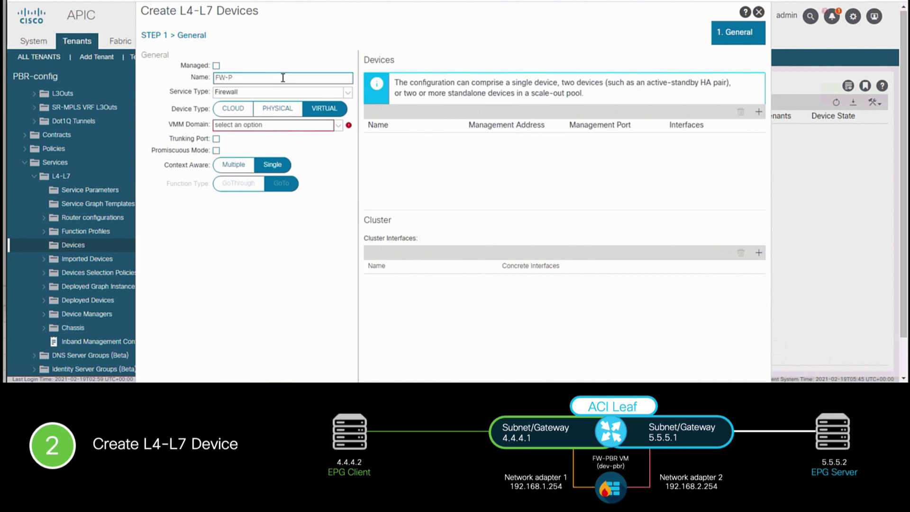
{"action": "type", "text": "BR"}
{"action": "left_click", "coordinate": [268, 125]}
{"action": "left_click", "coordinate": [260, 147]}
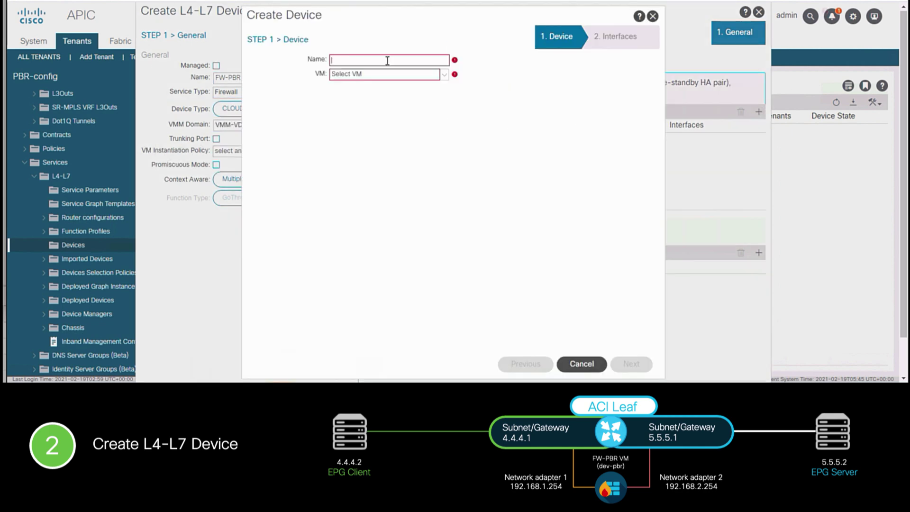
Add concrete device dev-pbr backed by the FW-PBR virtual machine
{"action": "left_click", "coordinate": [386, 60]}
{"action": "type", "text": "dev-pbr"}
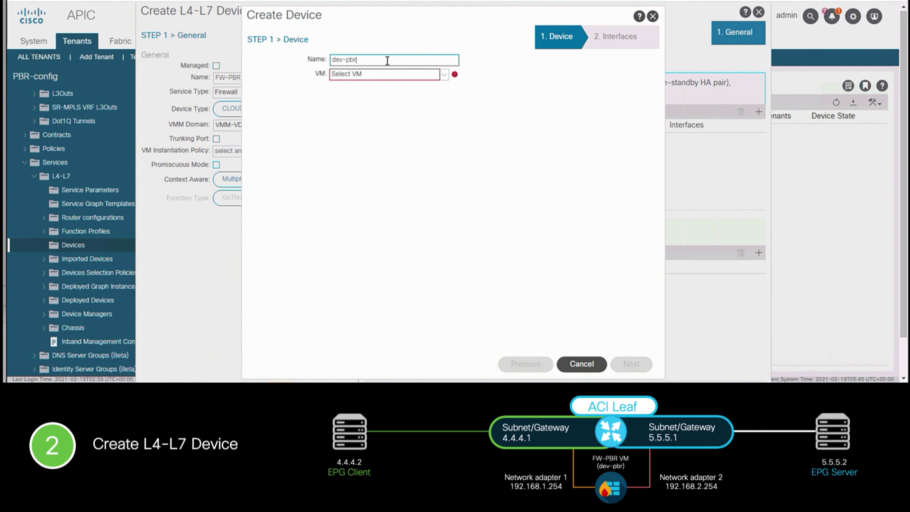
{"action": "left_click", "coordinate": [387, 74]}
{"action": "left_click", "coordinate": [360, 180]}
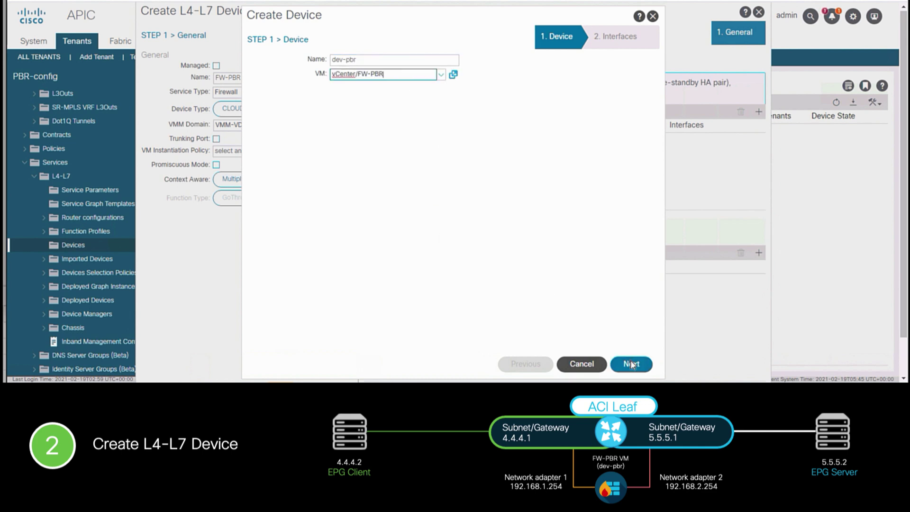
{"action": "left_click", "coordinate": [631, 364]}
Give dev-pbr interface client on Network adapter 1 and interface server on Network adapter 2
{"action": "left_click", "coordinate": [652, 79]}
{"action": "type", "text": "client"}
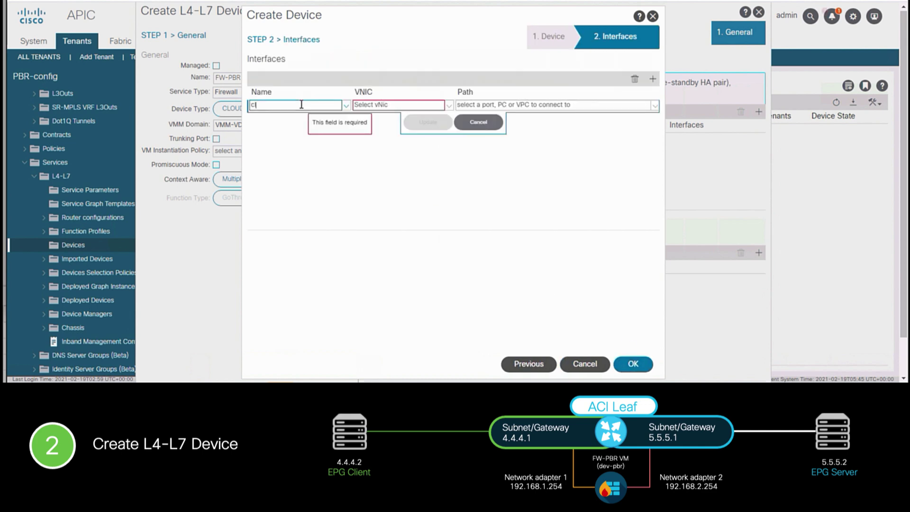
{"action": "left_click", "coordinate": [398, 105]}
{"action": "left_click", "coordinate": [417, 118]}
{"action": "left_click", "coordinate": [428, 122]}
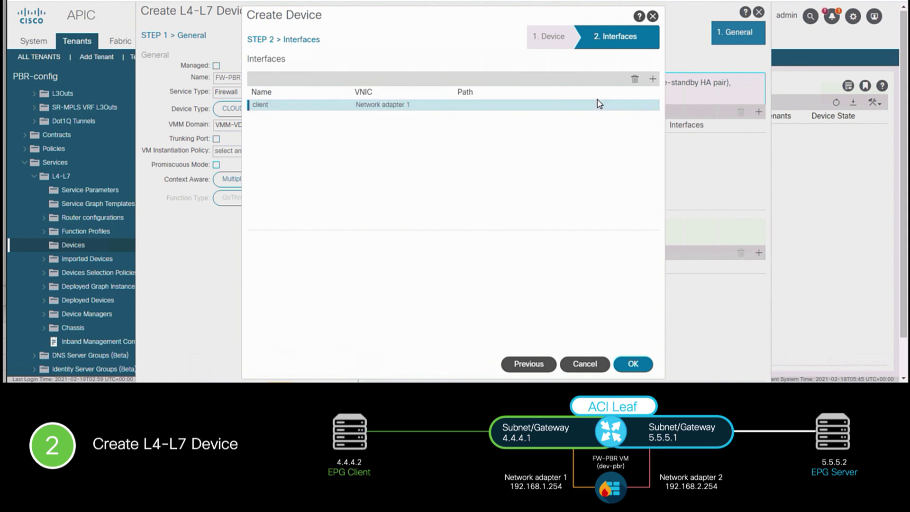
{"action": "left_click", "coordinate": [653, 79]}
{"action": "type", "text": "server"}
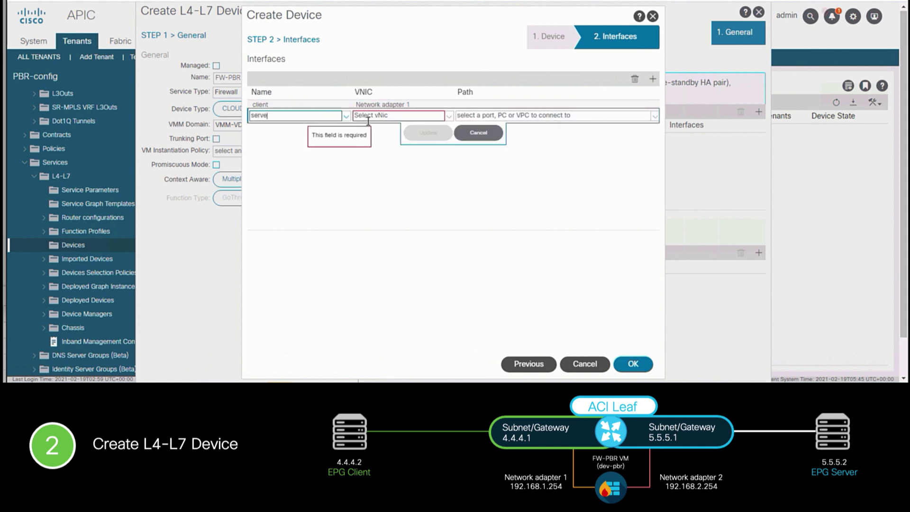
{"action": "left_click", "coordinate": [428, 118]}
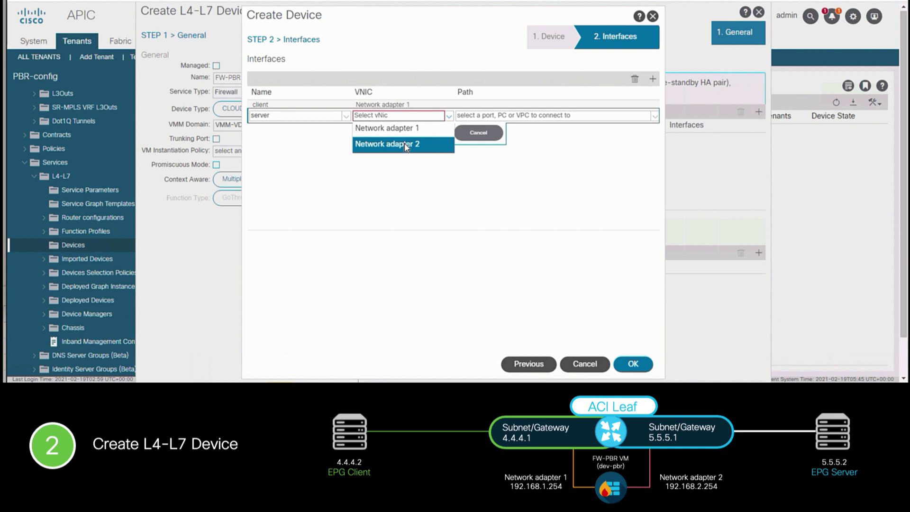
{"action": "left_click", "coordinate": [406, 144]}
{"action": "left_click", "coordinate": [427, 134]}
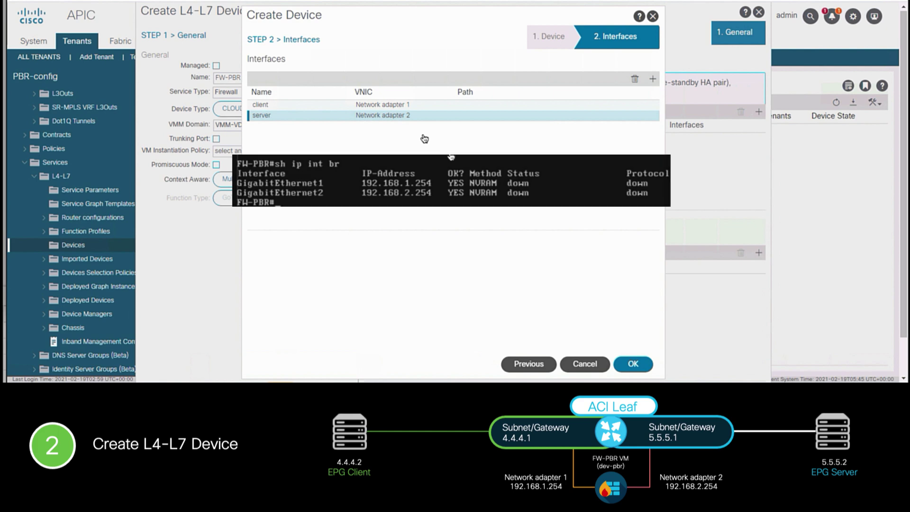
{"action": "left_click", "coordinate": [633, 364]}
Map cluster interfaces client and server to dev-pbr/client and dev-pbr/server
{"action": "left_click", "coordinate": [758, 253]}
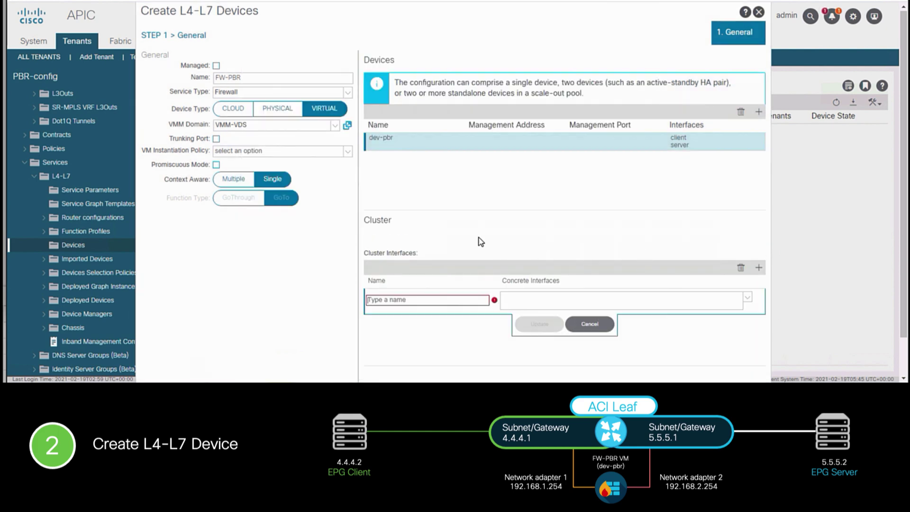
{"action": "type", "text": "client"}
{"action": "scroll", "coordinate": [569, 298], "scroll_direction": "down", "scroll_amount": 1}
{"action": "left_click", "coordinate": [615, 256]}
{"action": "left_click", "coordinate": [611, 275]}
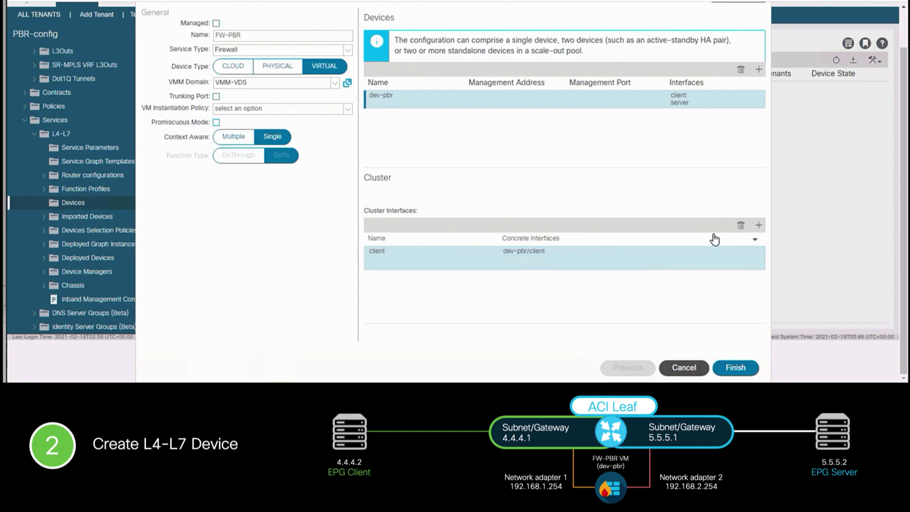
{"action": "left_click", "coordinate": [758, 225]}
{"action": "type", "text": "server"}
{"action": "left_click", "coordinate": [621, 281]}
{"action": "left_click", "coordinate": [565, 318]}
{"action": "left_click", "coordinate": [615, 325]}
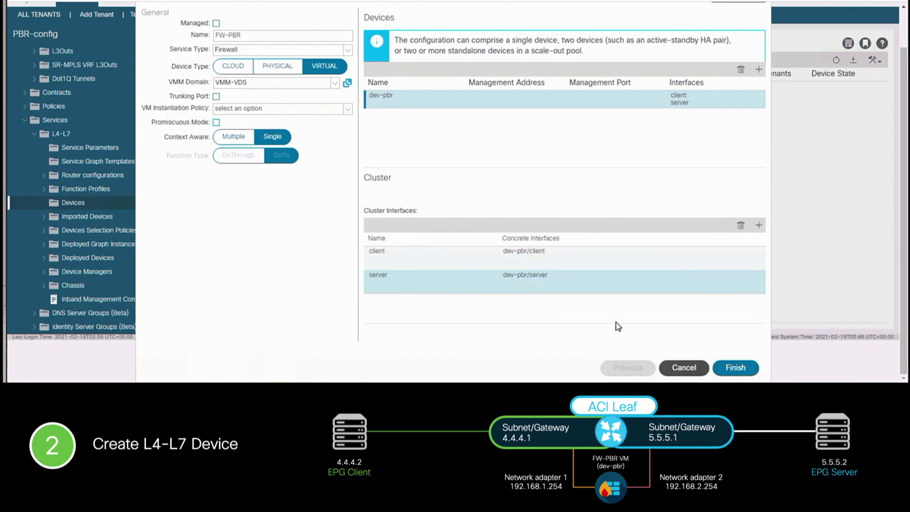
Finish FW-PBR, then build template graph-pbr with FW-PBR as a Route Redirect node
{"action": "left_click", "coordinate": [735, 367]}
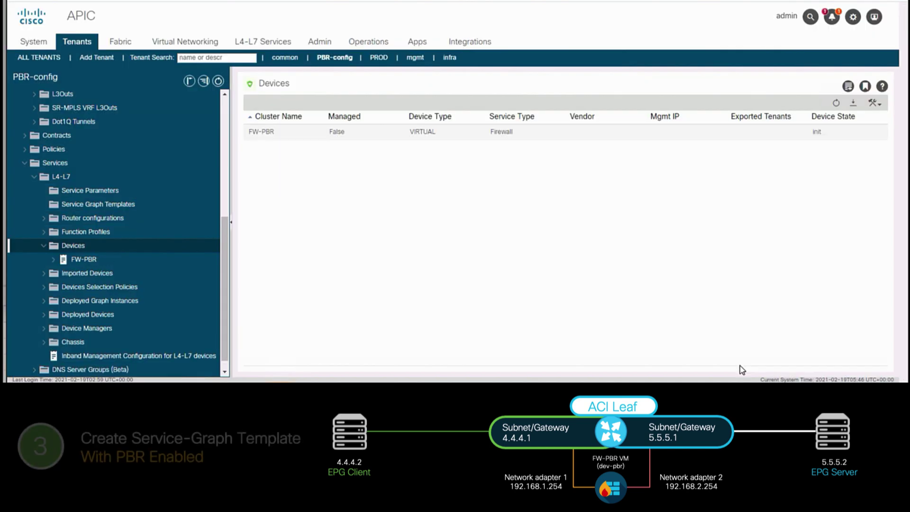
{"action": "right_click", "coordinate": [139, 210]}
{"action": "left_click", "coordinate": [163, 212]}
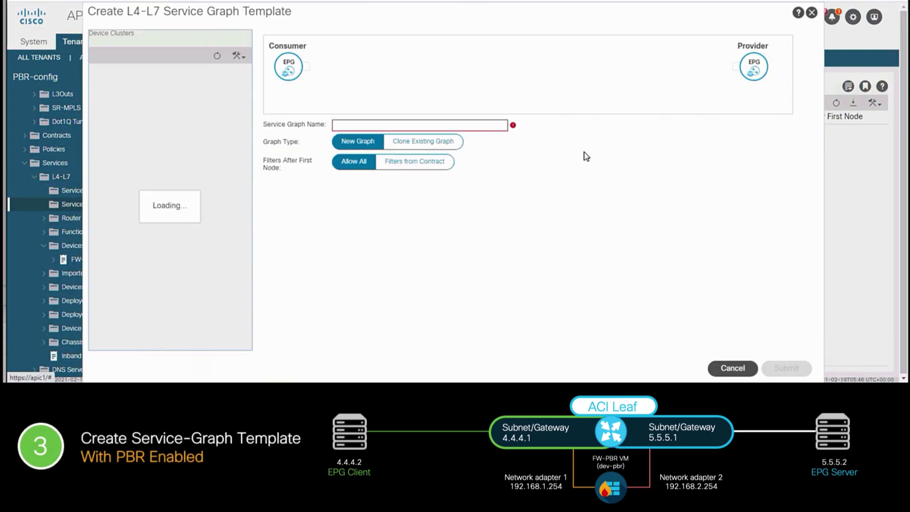
{"action": "left_click", "coordinate": [369, 124]}
{"action": "type", "text": "graph-pbr"}
{"action": "left_click_drag", "start_coordinate": [116, 86], "coordinate": [496, 86]}
{"action": "left_click", "coordinate": [341, 212]}
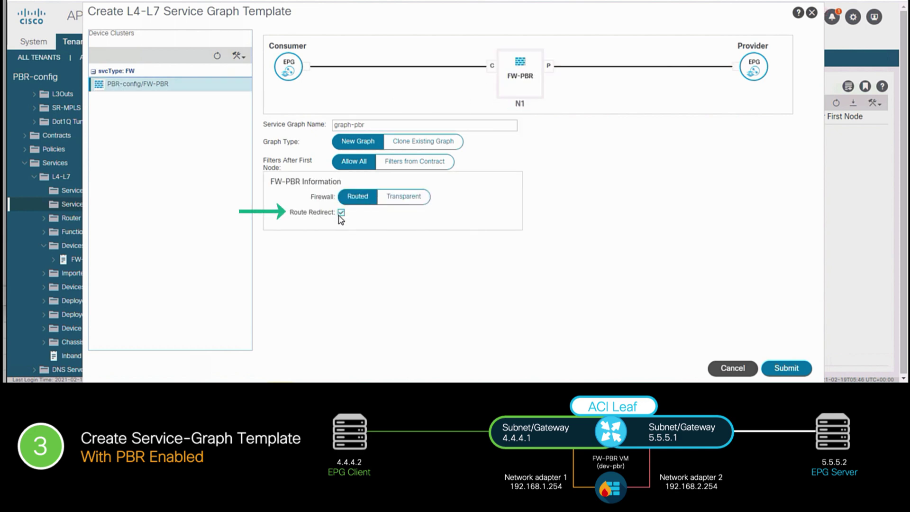
{"action": "left_click", "coordinate": [784, 369]}
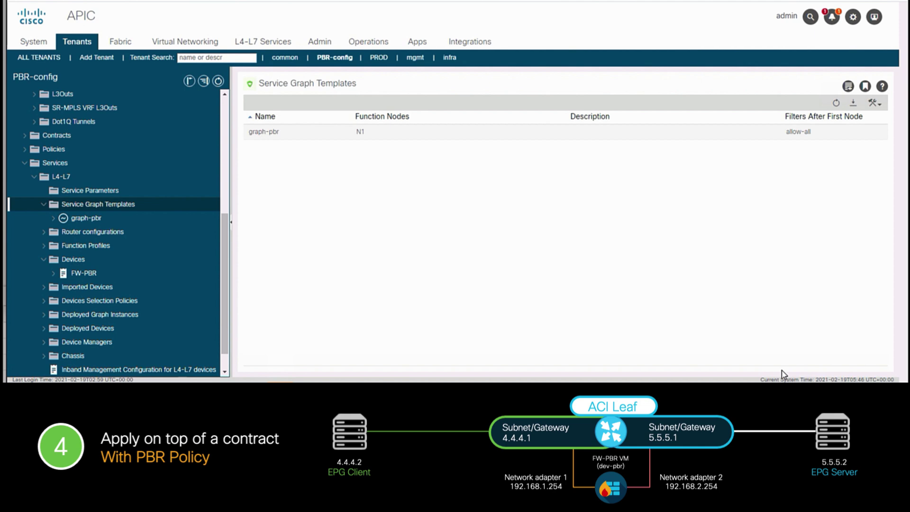
Apply graph-pbr from epg-Client to epg-Server with a new contract SSH-PBR, No Filter unchecked
{"action": "right_click", "coordinate": [85, 220]}
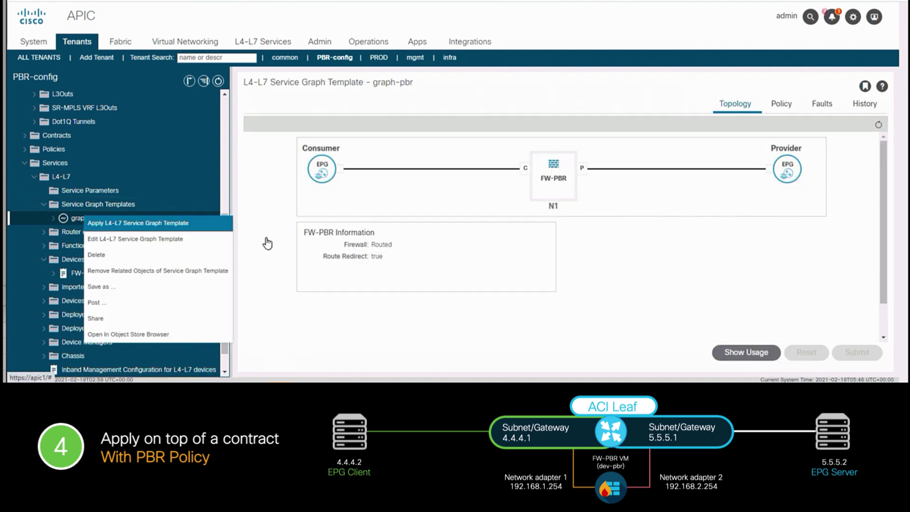
{"action": "left_click", "coordinate": [192, 223]}
{"action": "left_click", "coordinate": [341, 129]}
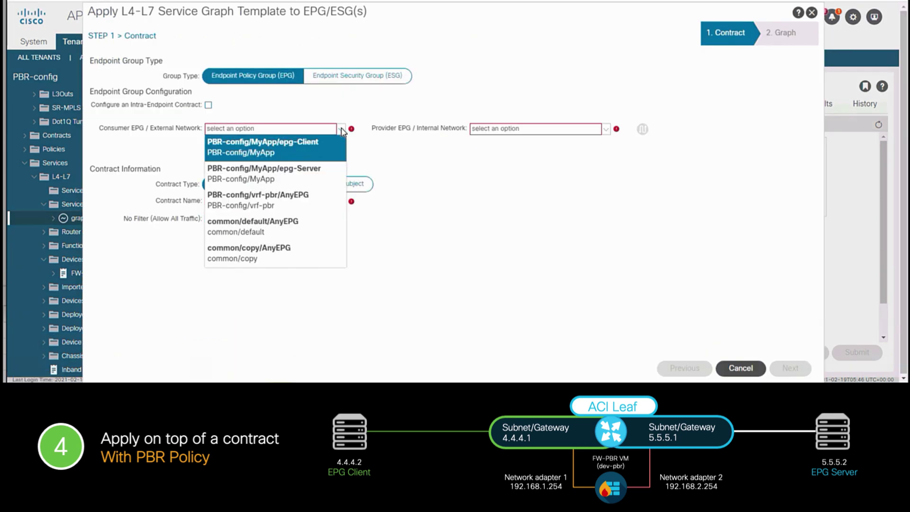
{"action": "left_click", "coordinate": [266, 147]}
{"action": "left_click", "coordinate": [607, 129]}
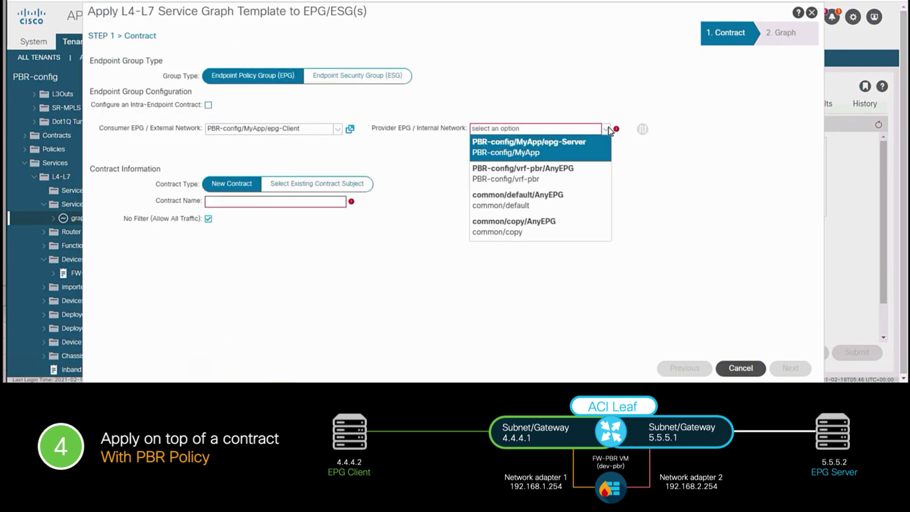
{"action": "left_click", "coordinate": [584, 143]}
{"action": "left_click", "coordinate": [280, 202]}
{"action": "type", "text": "SSH"}
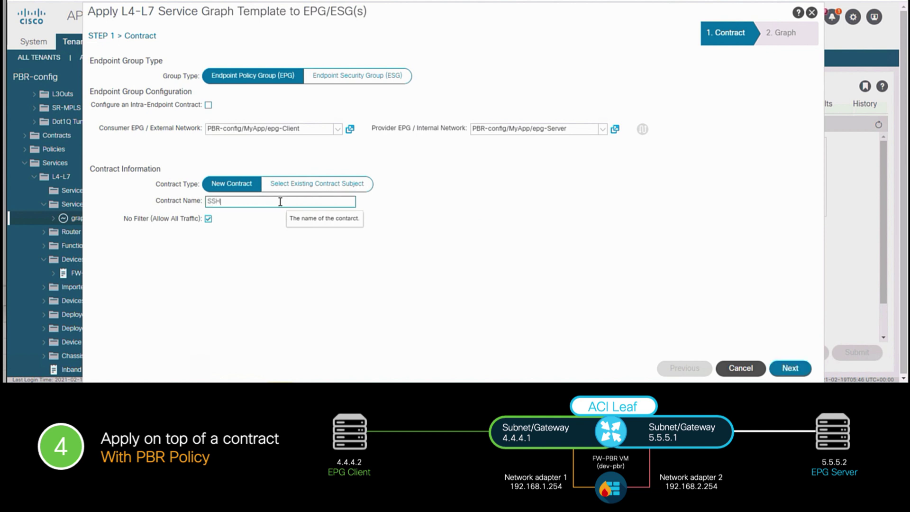
{"action": "type", "text": "-PBR"}
{"action": "left_click", "coordinate": [208, 219]}
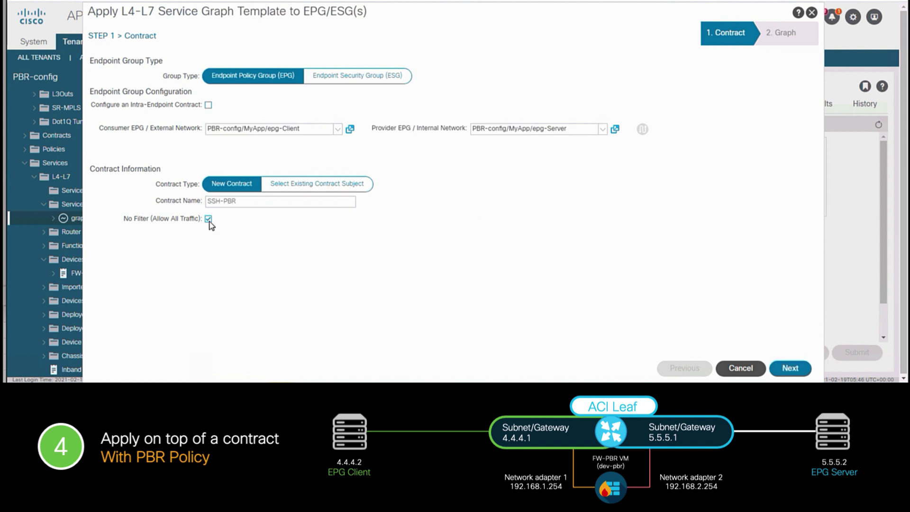
Add filter entry ssh-tule: IP, tcp, destination port ssh to ssh
{"action": "left_click", "coordinate": [802, 236]}
{"action": "left_click", "coordinate": [217, 279]}
{"action": "type", "text": "ssh"}
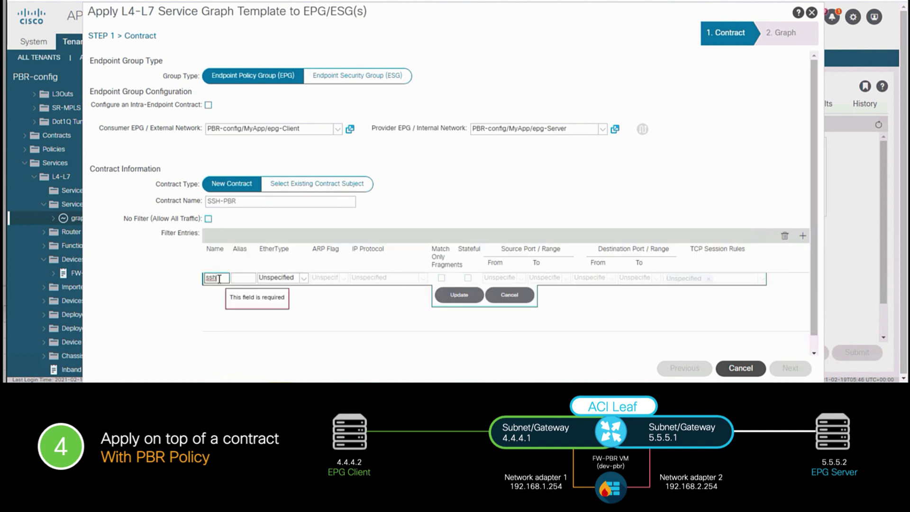
{"action": "type", "text": "-tule"}
{"action": "left_click", "coordinate": [284, 278]}
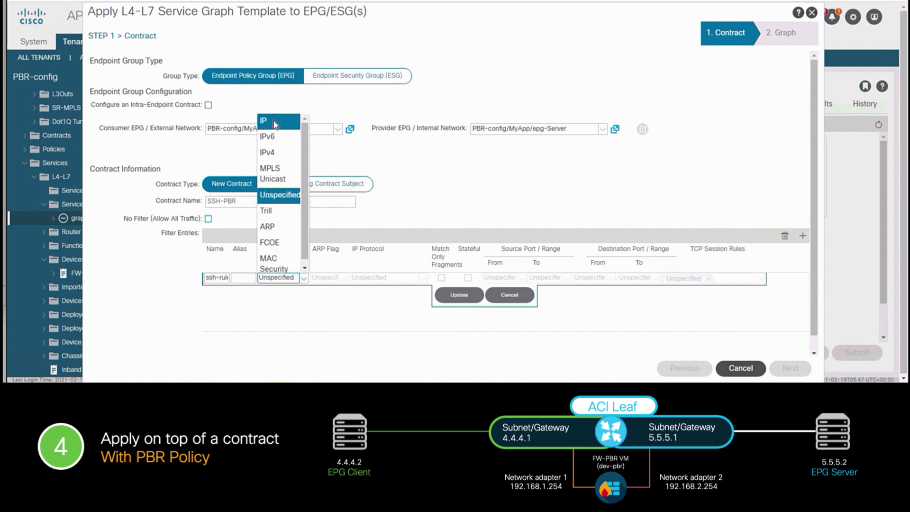
{"action": "left_click", "coordinate": [266, 118]}
{"action": "left_click", "coordinate": [384, 277]}
{"action": "left_click", "coordinate": [381, 264]}
{"action": "left_click", "coordinate": [610, 279]}
{"action": "left_click", "coordinate": [590, 265]}
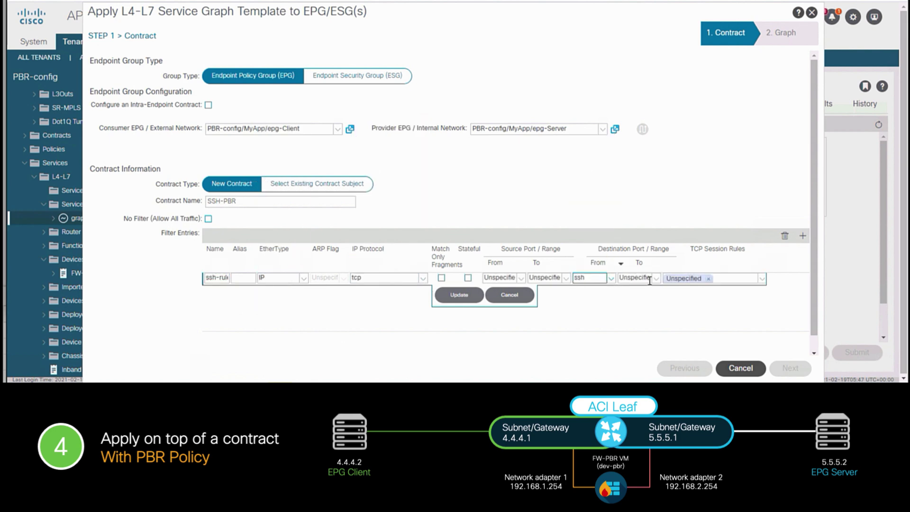
{"action": "left_click", "coordinate": [656, 278]}
{"action": "left_click", "coordinate": [637, 265]}
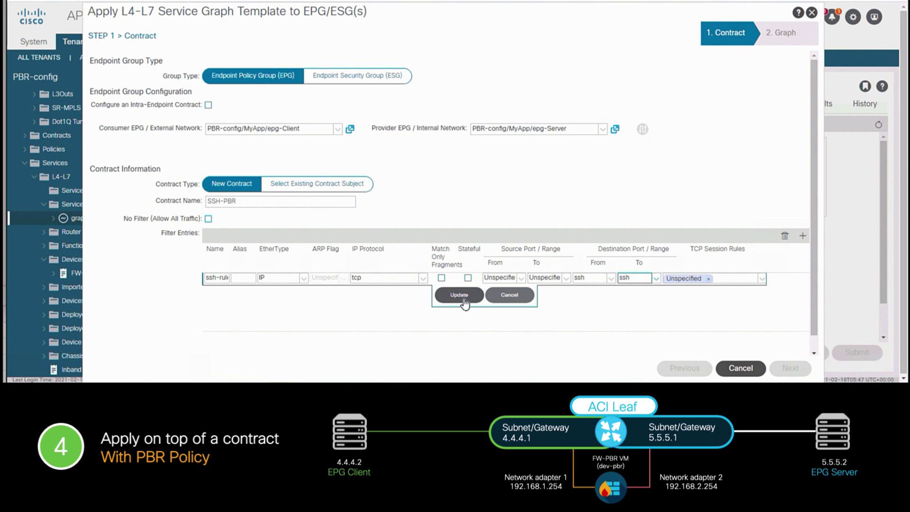
{"action": "left_click", "coordinate": [452, 294]}
{"action": "left_click", "coordinate": [789, 368]}
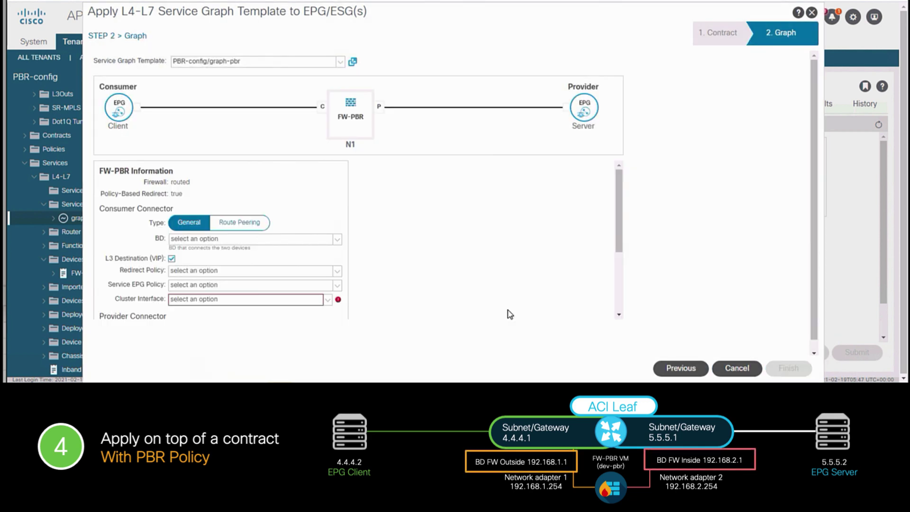
Set the consumer bridge domain to FW-Outside
{"action": "left_click", "coordinate": [295, 243]}
{"action": "left_click", "coordinate": [294, 243]}
{"action": "left_click", "coordinate": [266, 171]}
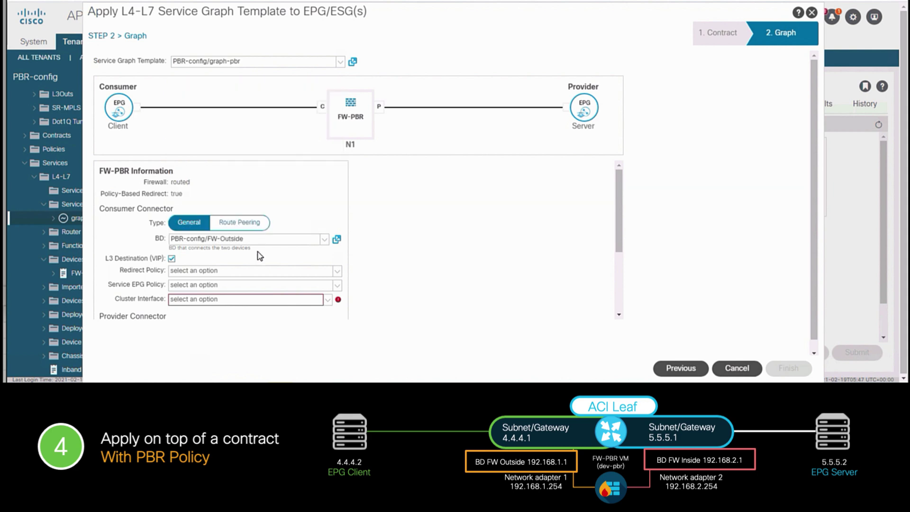
Create redirect policy client-to-server with destination 192.168.1.254 and the firewall outside MAC
{"action": "left_click", "coordinate": [278, 272]}
{"action": "left_click", "coordinate": [262, 294]}
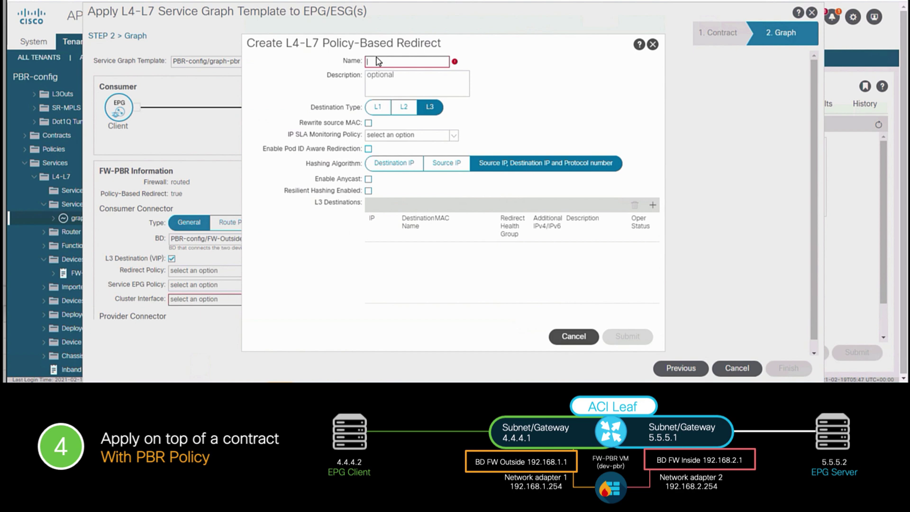
{"action": "type", "text": "client-to-server"}
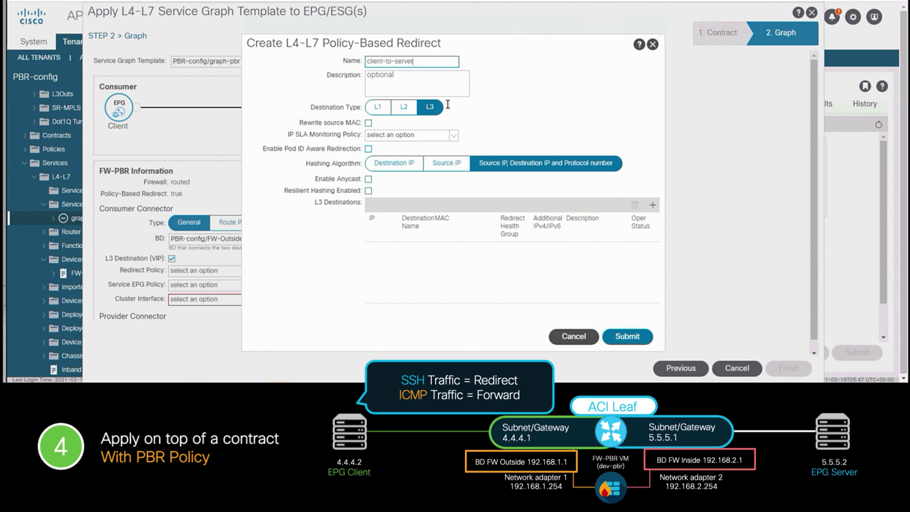
{"action": "left_click", "coordinate": [652, 205]}
{"action": "left_click", "coordinate": [419, 115]}
{"action": "type", "text": "192.168.1.254"}
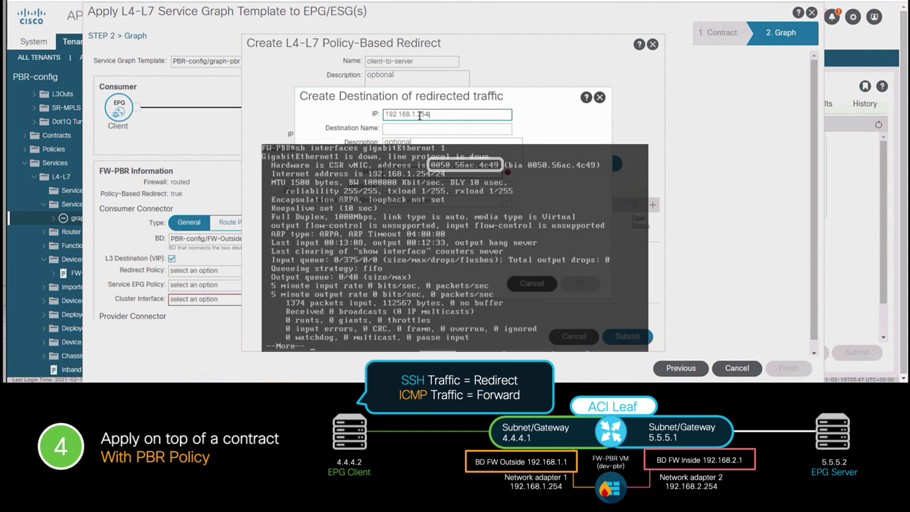
{"action": "left_click", "coordinate": [414, 173]}
{"action": "type", "text": "00:50:56:ac:4c:49"}
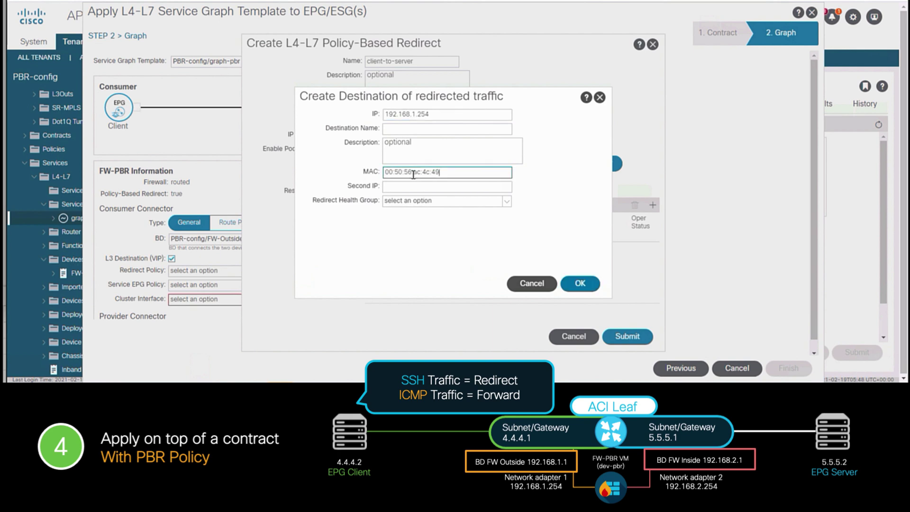
{"action": "left_click", "coordinate": [580, 283]}
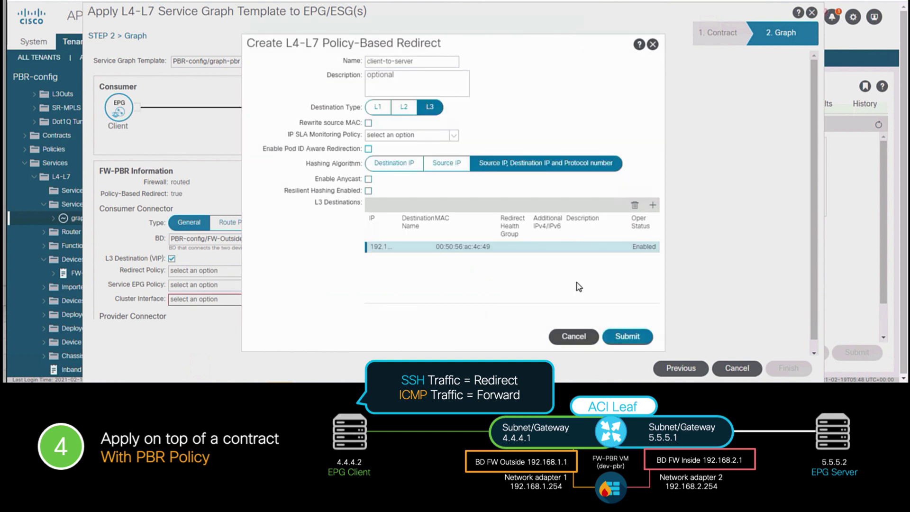
{"action": "left_click", "coordinate": [628, 336]}
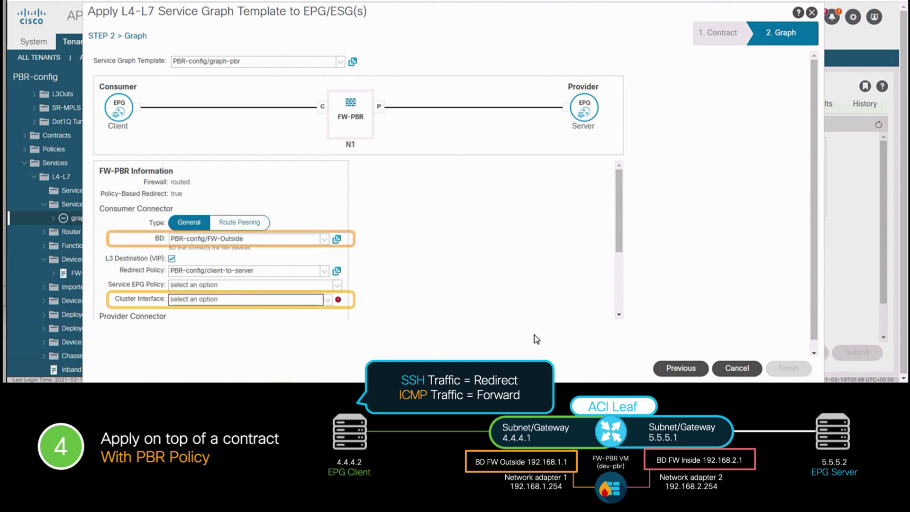
Set the consumer cluster interface to client
{"action": "left_click", "coordinate": [284, 303]}
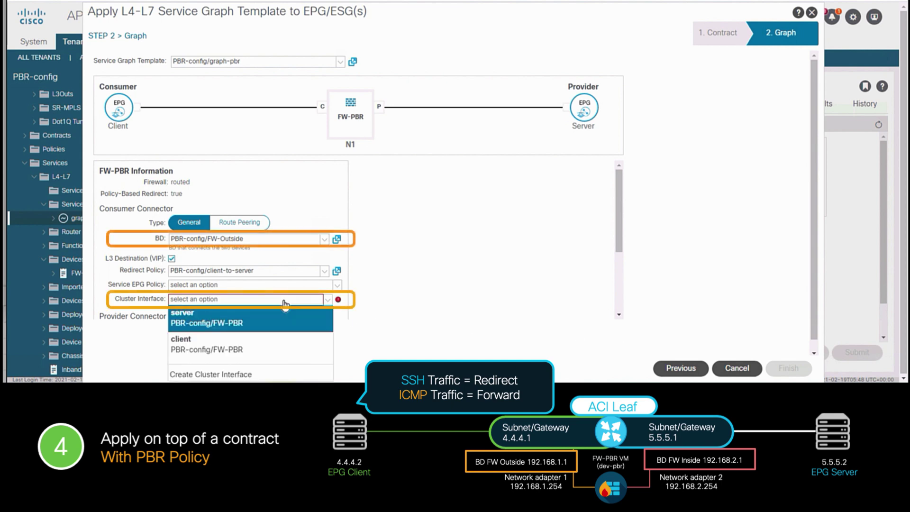
{"action": "left_click", "coordinate": [249, 343]}
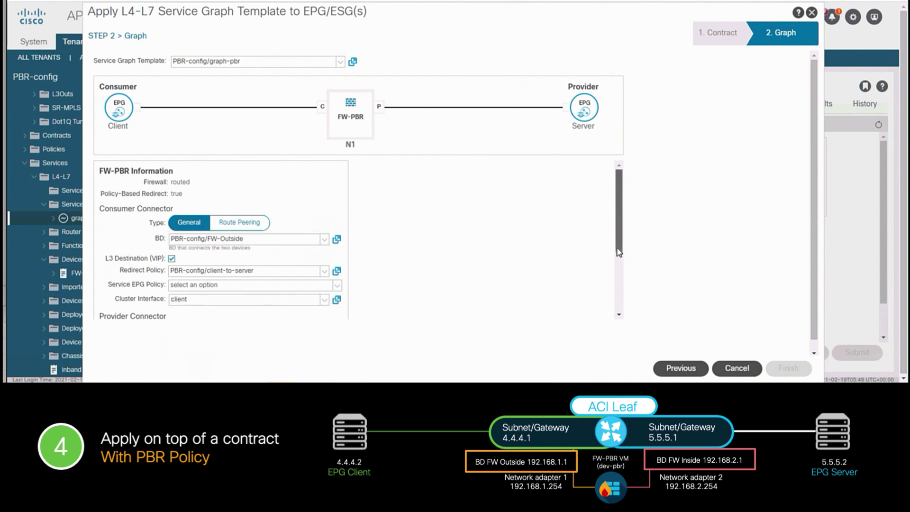
{"action": "scroll", "coordinate": [618, 270], "scroll_direction": "down", "scroll_amount": 1}
{"action": "scroll", "coordinate": [618, 270], "scroll_direction": "down", "scroll_amount": 3}
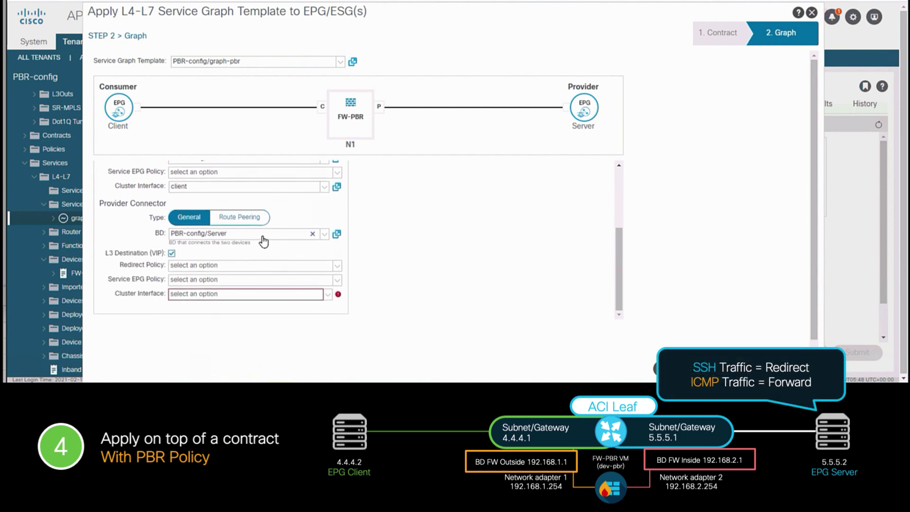
Give the provider side BD FW-Inside, redirect policy server-to-client and cluster interface server, then finish
{"action": "left_click", "coordinate": [264, 241]}
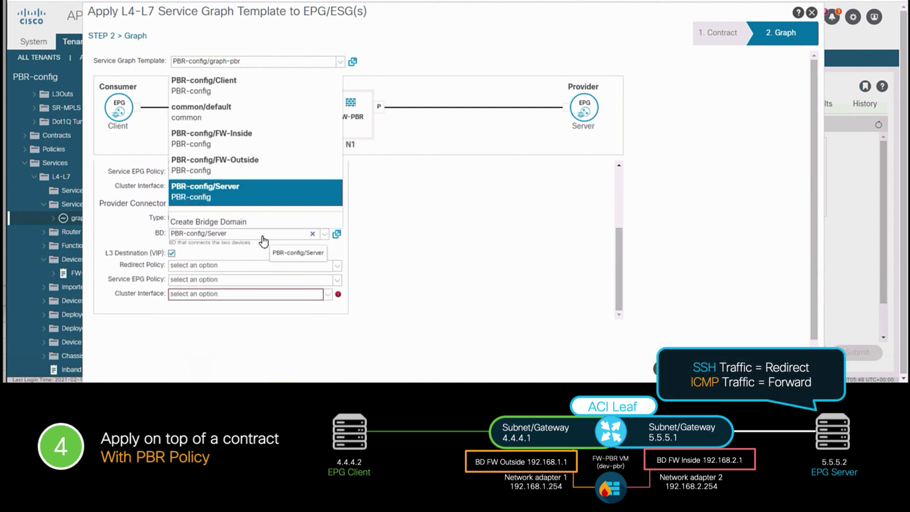
{"action": "left_click", "coordinate": [234, 137]}
{"action": "left_click", "coordinate": [228, 266]}
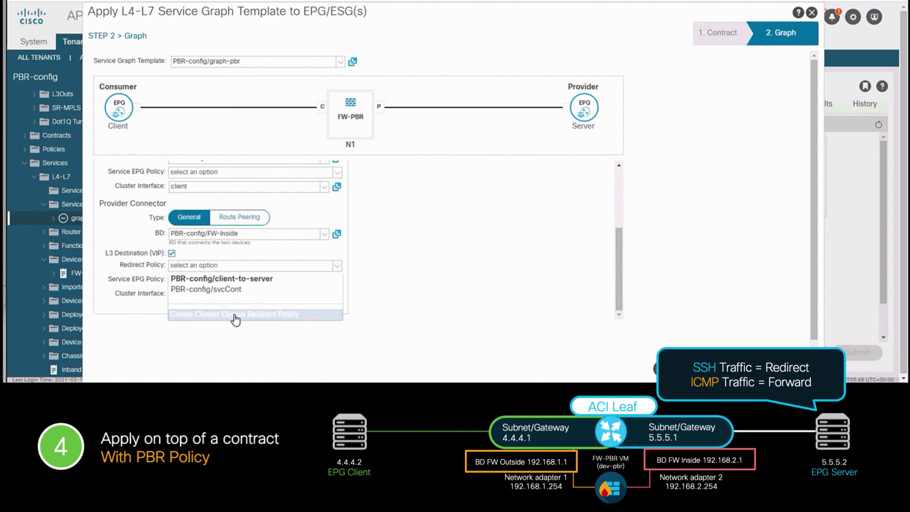
{"action": "left_click", "coordinate": [232, 314]}
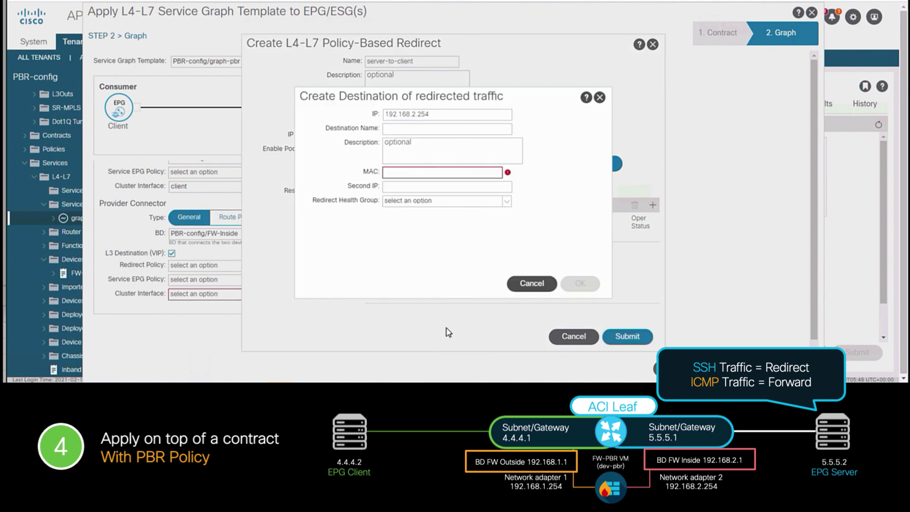
{"action": "left_click", "coordinate": [405, 170]}
{"action": "type", "text": "00:50:56:ac:05:b1"}
{"action": "left_click", "coordinate": [579, 283]}
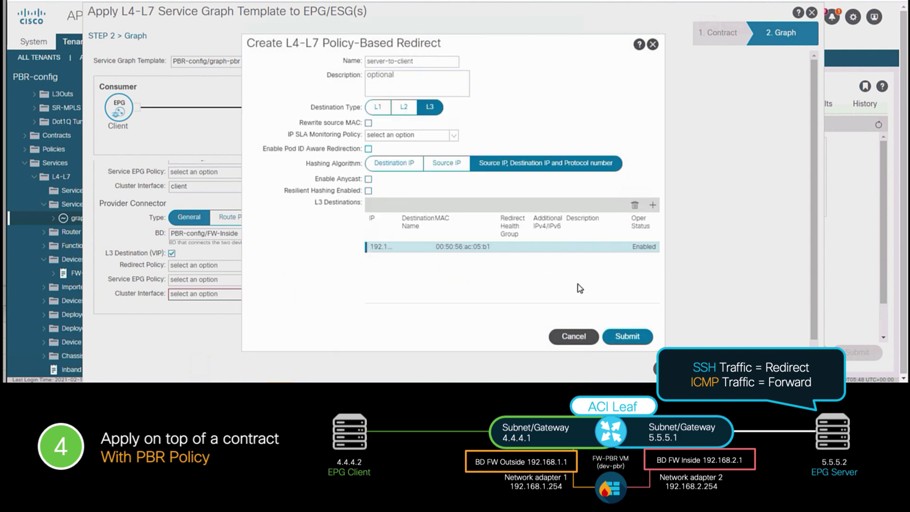
{"action": "left_click", "coordinate": [620, 338]}
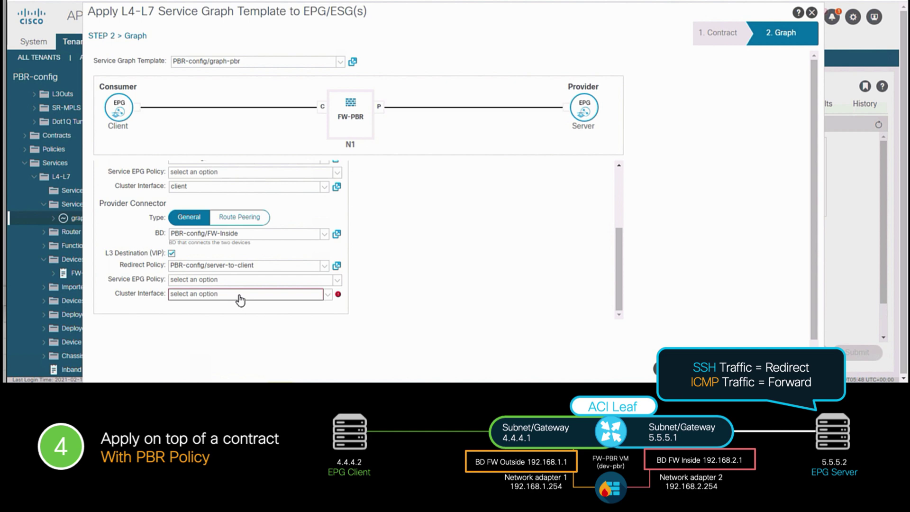
{"action": "left_click", "coordinate": [241, 298]}
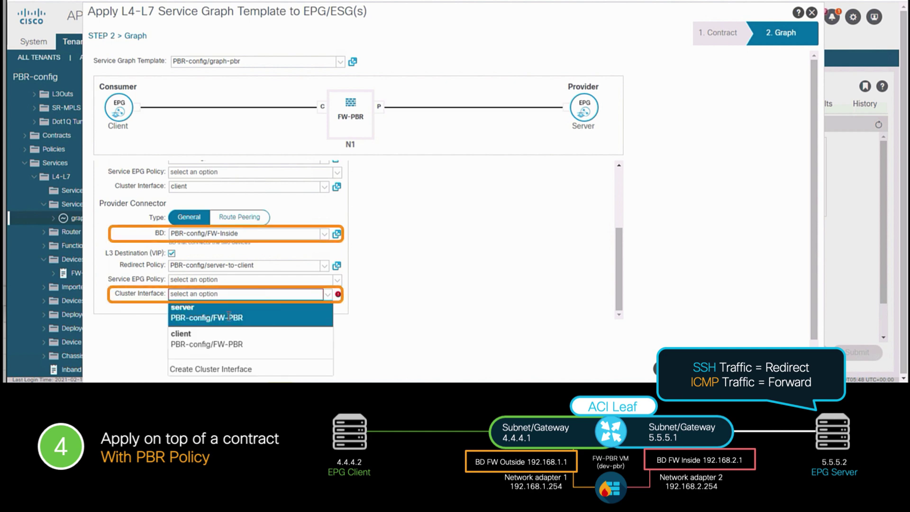
{"action": "left_click", "coordinate": [237, 306]}
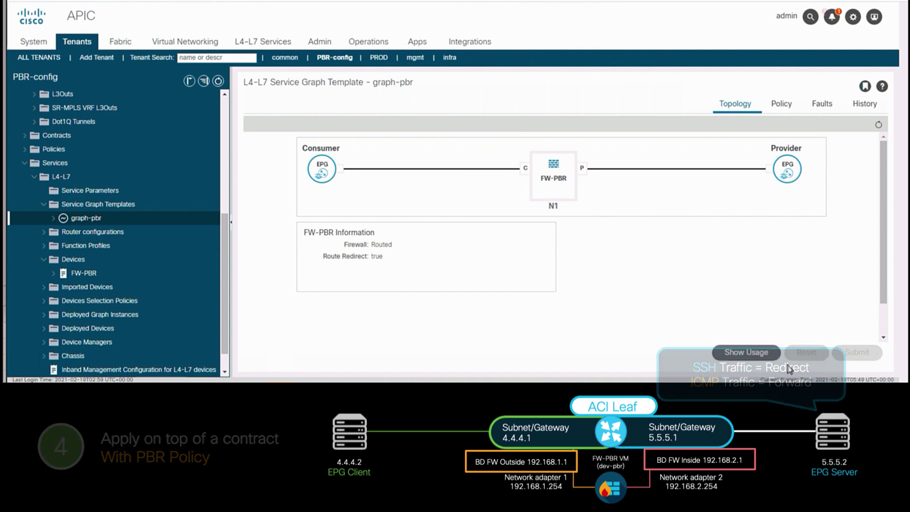
Open the Client and Server EPG Contracts folders to confirm SSH-PBR consumed and provided
{"action": "scroll", "coordinate": [228, 195], "scroll_direction": "up", "scroll_amount": 5}
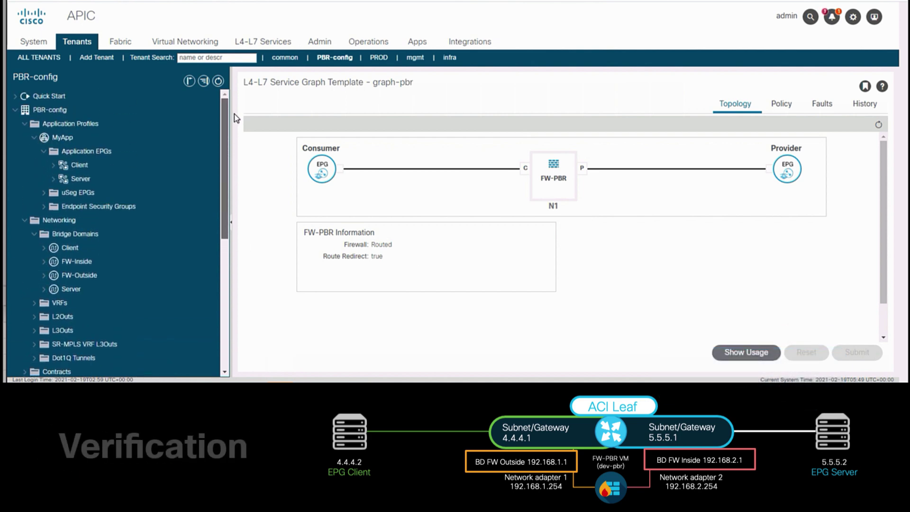
{"action": "left_click", "coordinate": [53, 165]}
{"action": "left_click", "coordinate": [53, 316]}
{"action": "left_click", "coordinate": [97, 248]}
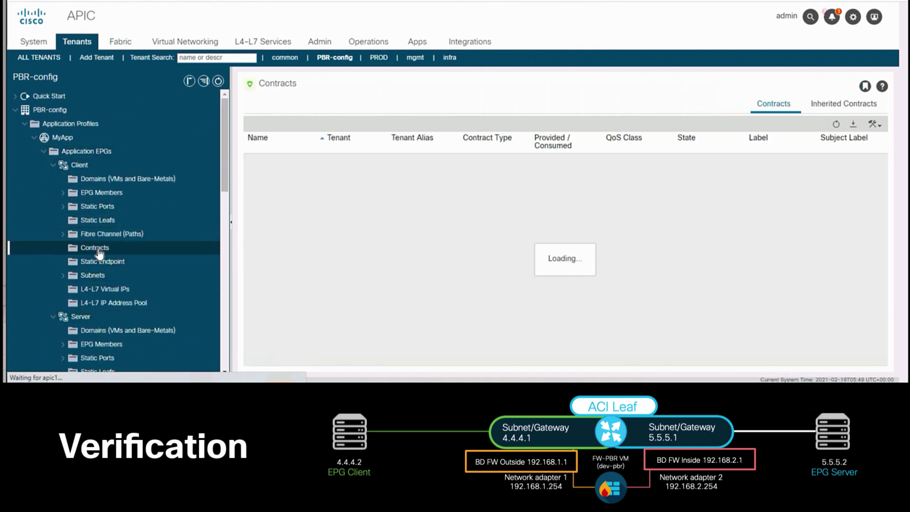
{"action": "scroll", "coordinate": [222, 185], "scroll_direction": "down", "scroll_amount": 4}
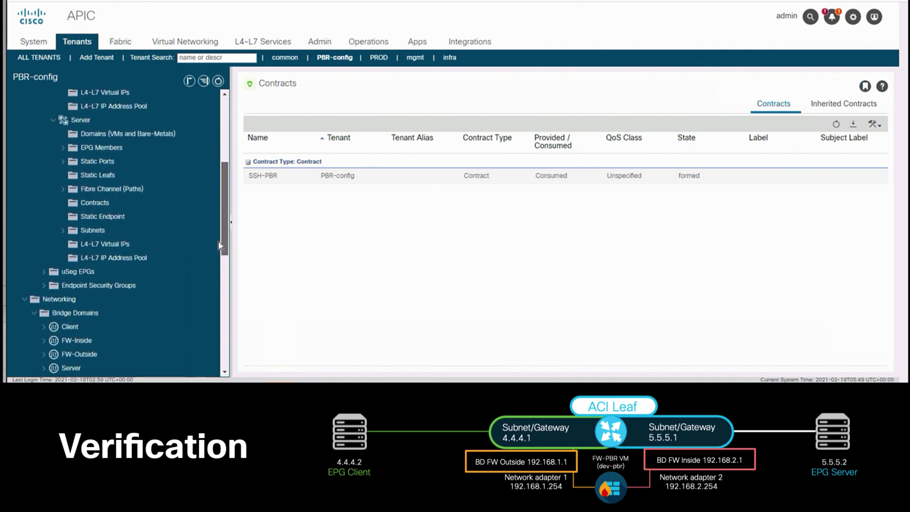
{"action": "left_click", "coordinate": [94, 204]}
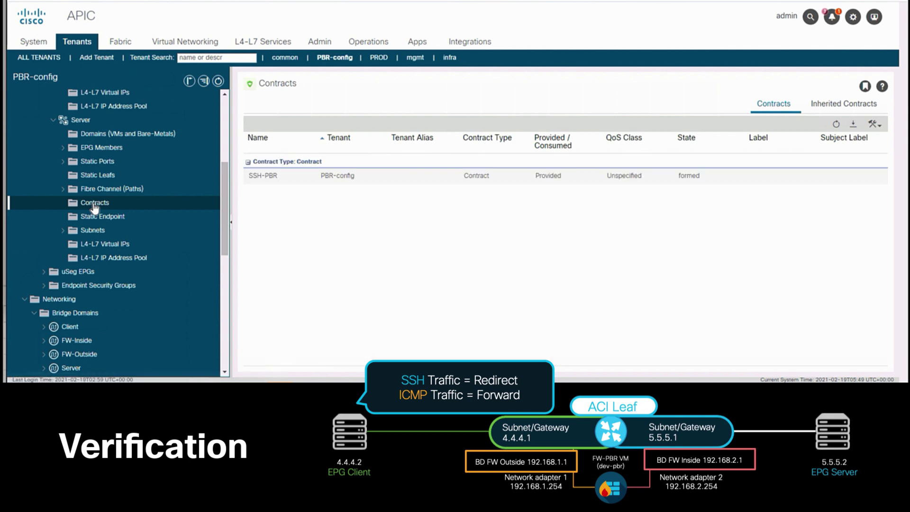
{"action": "scroll", "coordinate": [228, 286], "scroll_direction": "down", "scroll_amount": 5}
Expand Contracts > Standard and select the SSH-PBR contract
{"action": "scroll", "coordinate": [229, 294], "scroll_direction": "down", "scroll_amount": 8}
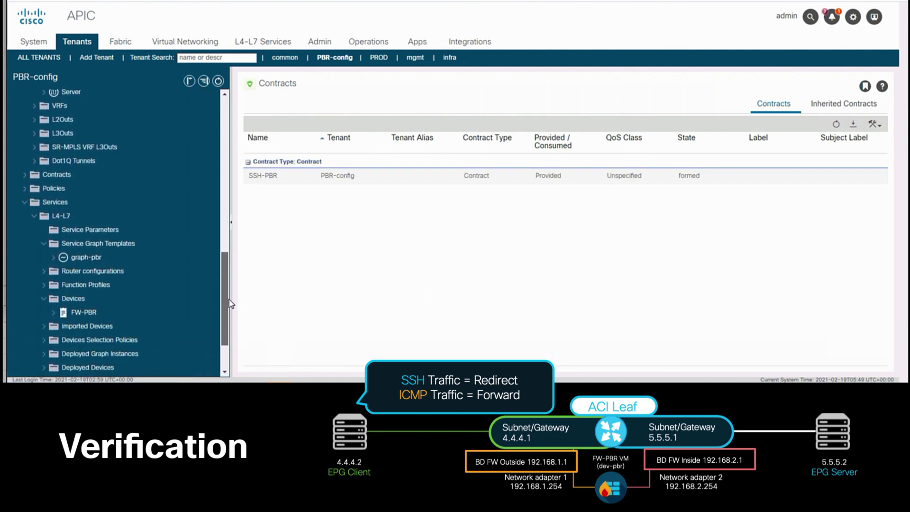
{"action": "left_click", "coordinate": [25, 108]}
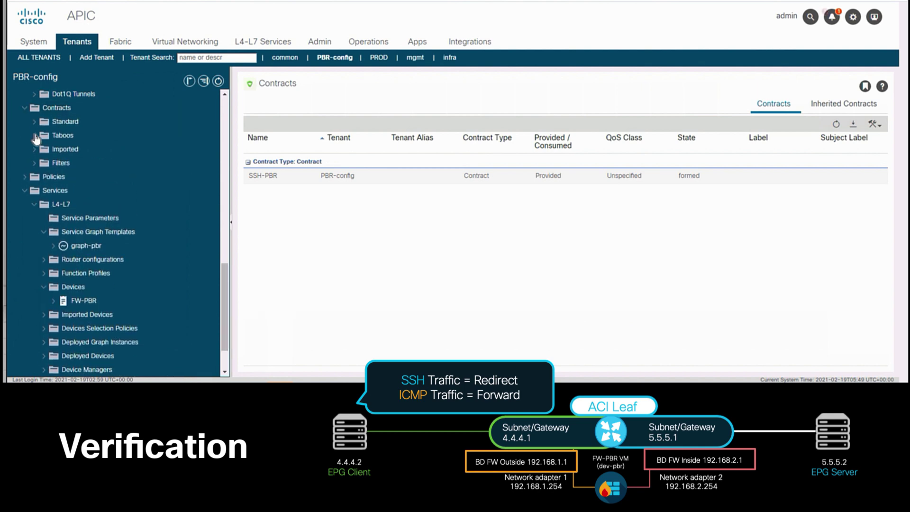
{"action": "left_click", "coordinate": [34, 122]}
{"action": "left_click", "coordinate": [44, 136]}
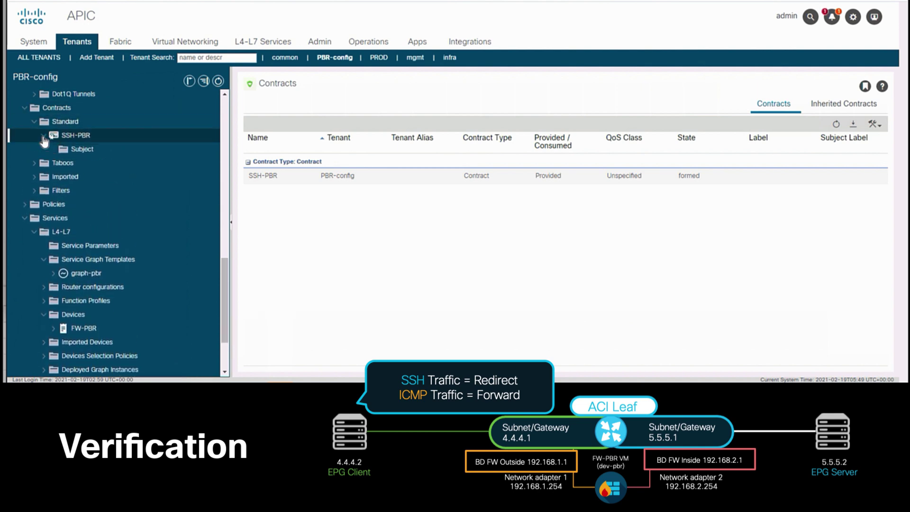
Create subject icmp-no-pbr on SSH-PBR with the common/icmp filter
{"action": "right_click", "coordinate": [80, 136]}
{"action": "left_click", "coordinate": [135, 144]}
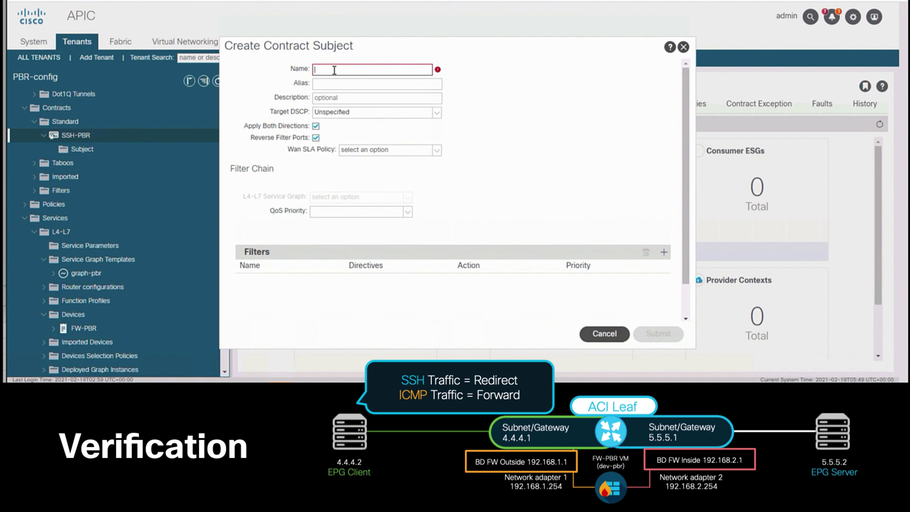
{"action": "type", "text": "icmp-no-pbr"}
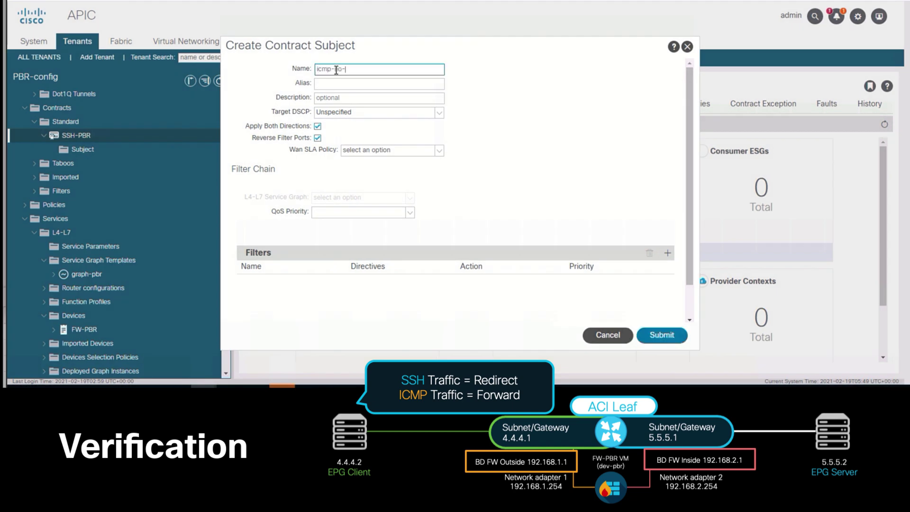
{"action": "left_click", "coordinate": [667, 253]}
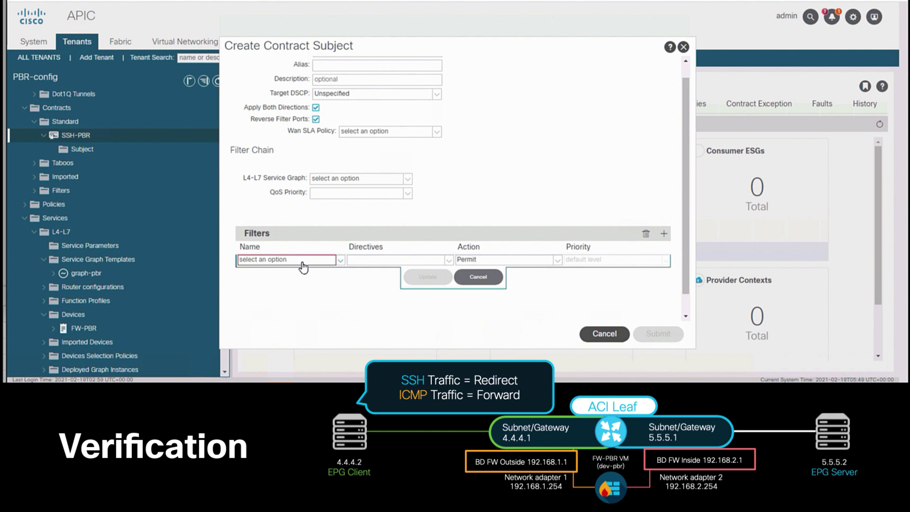
{"action": "scroll", "coordinate": [304, 267], "scroll_direction": "down", "scroll_amount": 1}
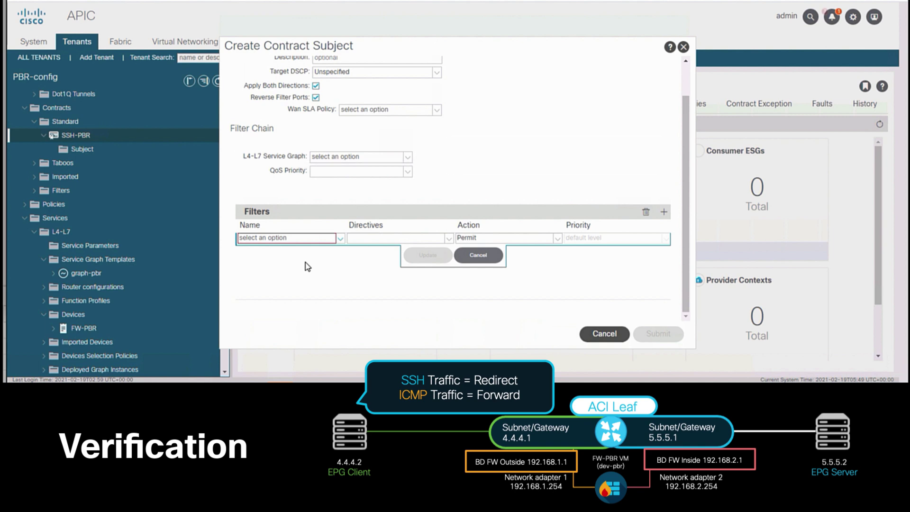
{"action": "left_click", "coordinate": [340, 239]}
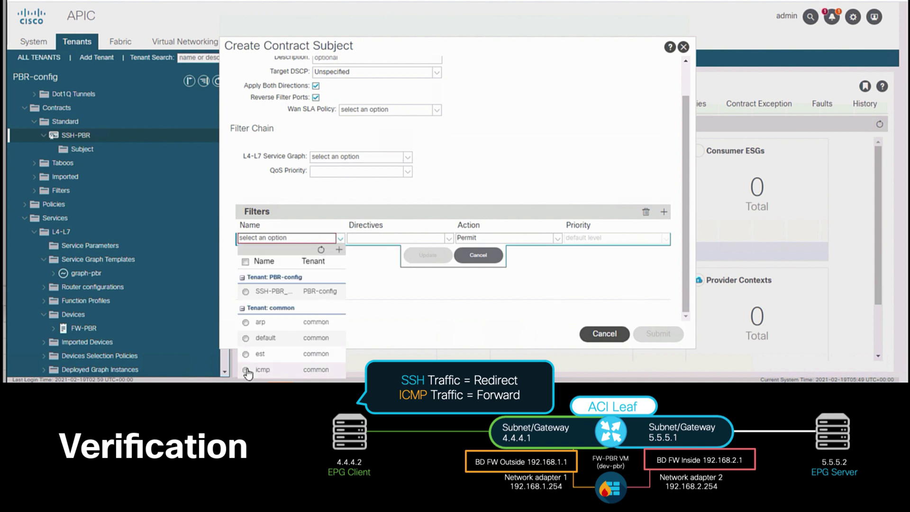
{"action": "left_click", "coordinate": [258, 356]}
{"action": "left_click", "coordinate": [428, 255]}
{"action": "left_click", "coordinate": [658, 333]}
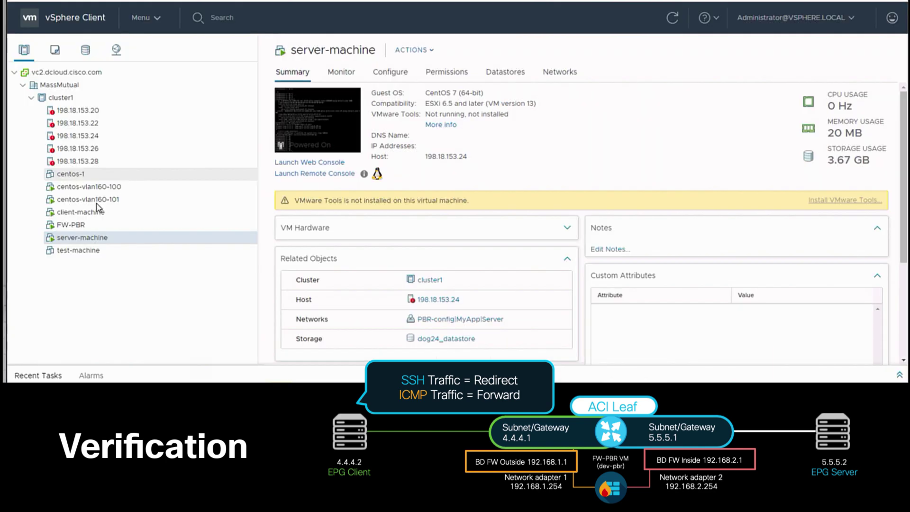
Open the FW-PBR VM's summary page
{"action": "left_click", "coordinate": [71, 226]}
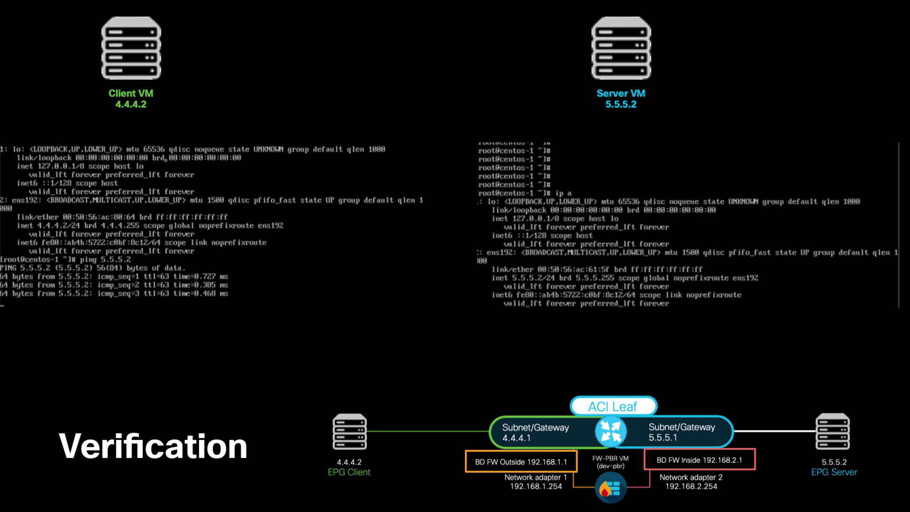
Shut GigabitEthernet1 on FW-PBR and rerun the client's ping to 5.5.5.2, which still replies
{"action": "key", "text": "ctrl+c"}
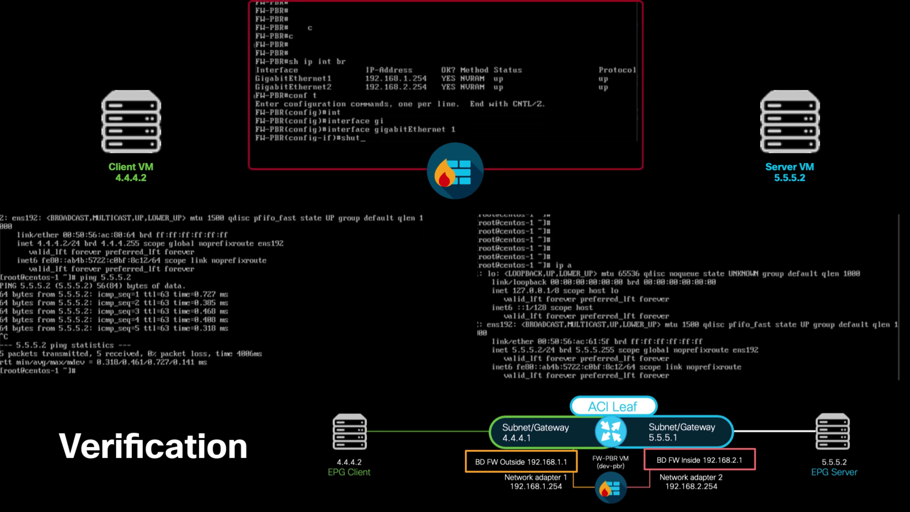
{"action": "key", "text": "Return"}
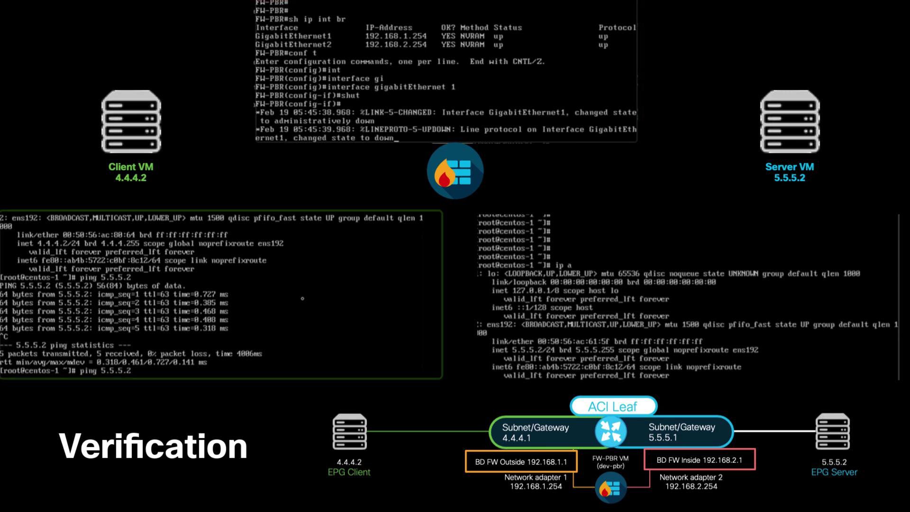
{"action": "key", "text": "Return"}
{"action": "key", "text": "Return"}
{"action": "key", "text": "Return"}
{"action": "key", "text": "Return"}
{"action": "key", "text": "Return"}
{"action": "key", "text": "Up"}
{"action": "key", "text": "Return"}
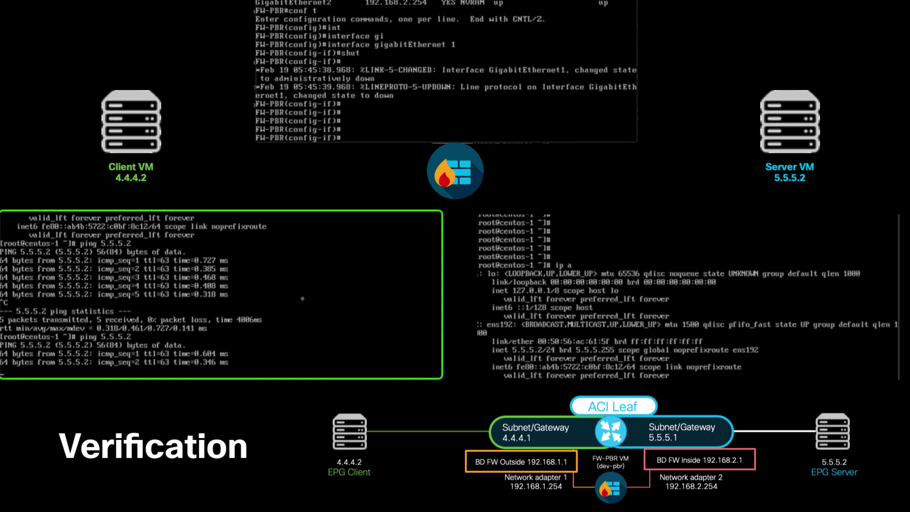
{"action": "key", "text": "ctrl+c"}
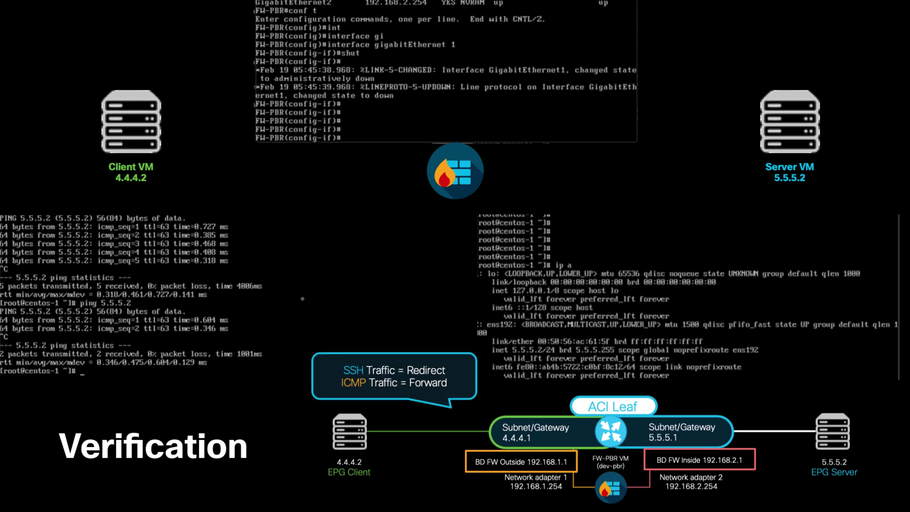
{"action": "type", "text": "ssh root@5.5.5.2"}
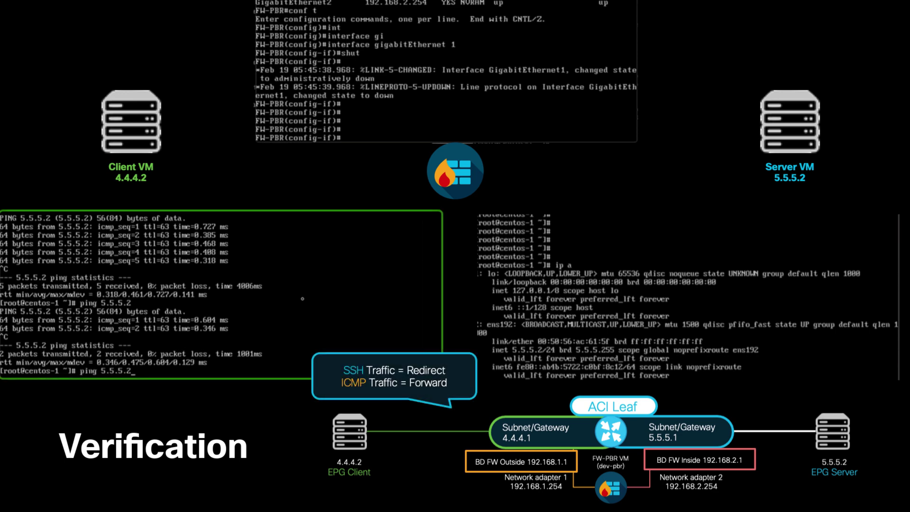